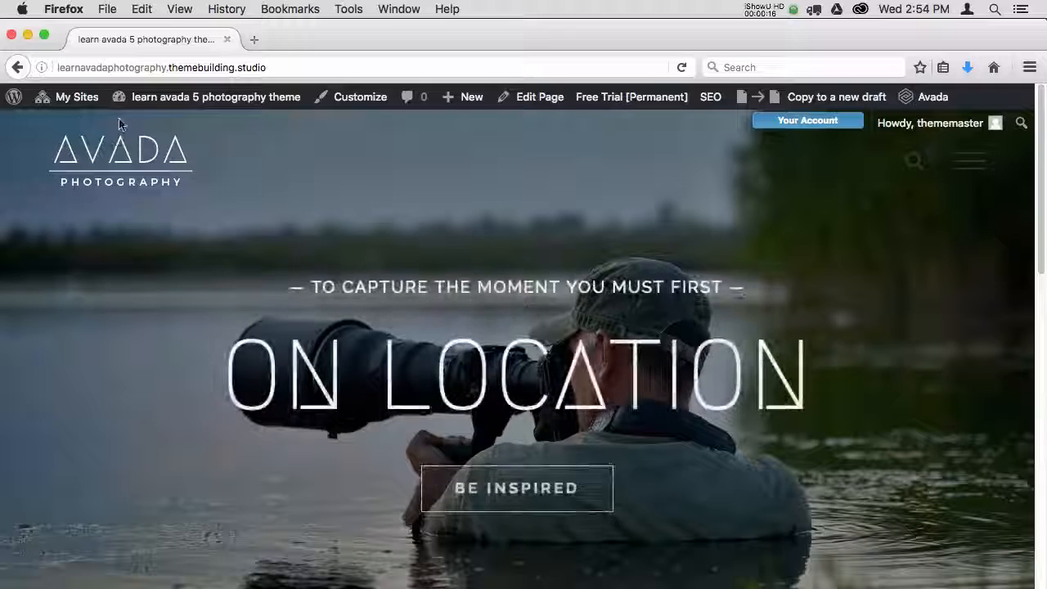
# - Expand the homepage's full-screen flyout menu to preview its entries, and close it again
pyautogui.click(970, 163)
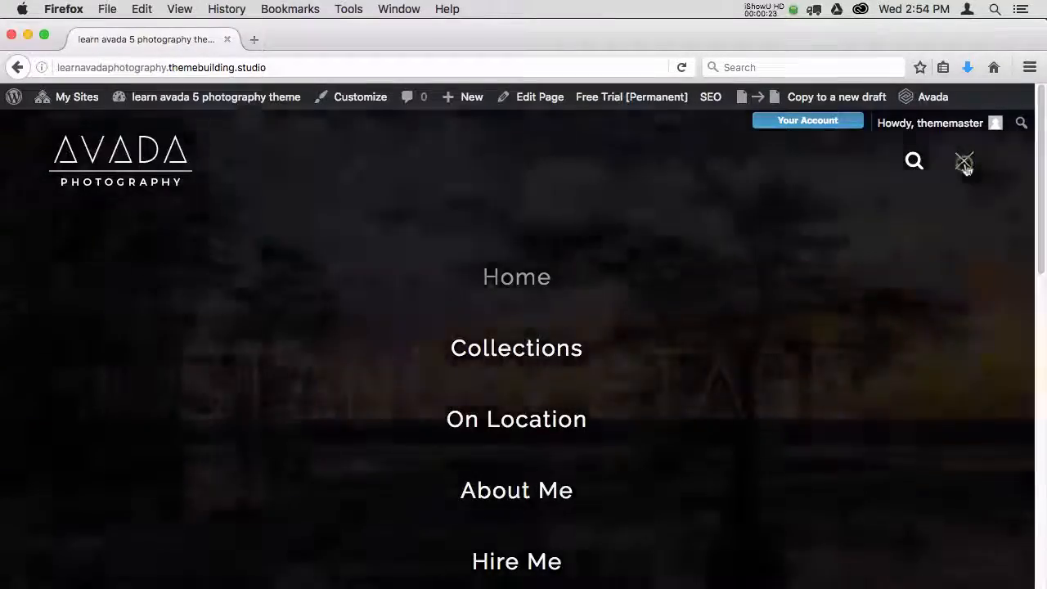
pyautogui.click(965, 164)
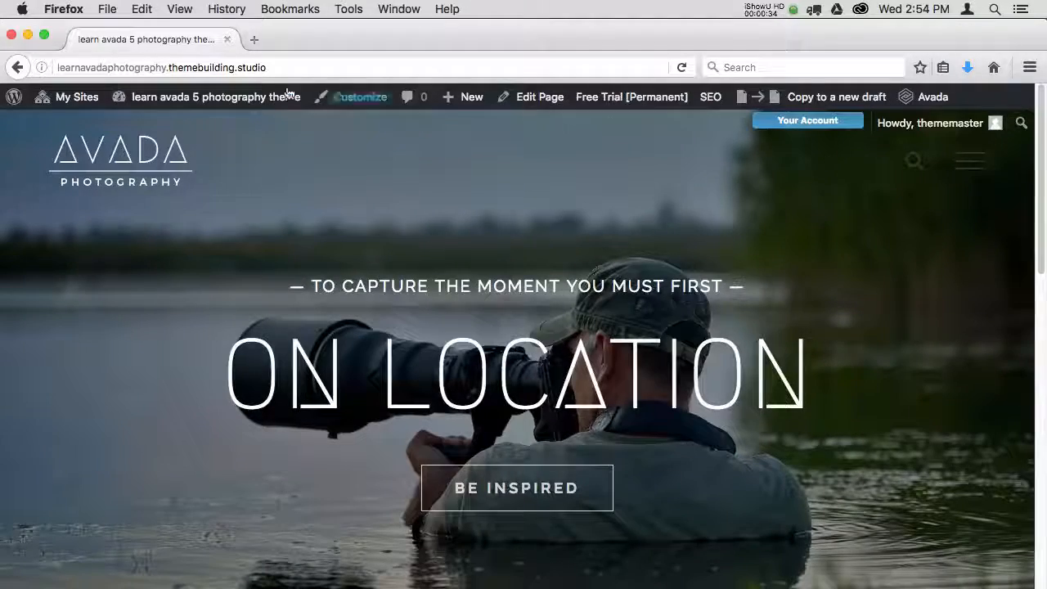
# - Open the site's WordPress Dashboard in a new browser tab and switch to it
pyautogui.moveTo(244, 103)
pyautogui.rightClick(157, 129)
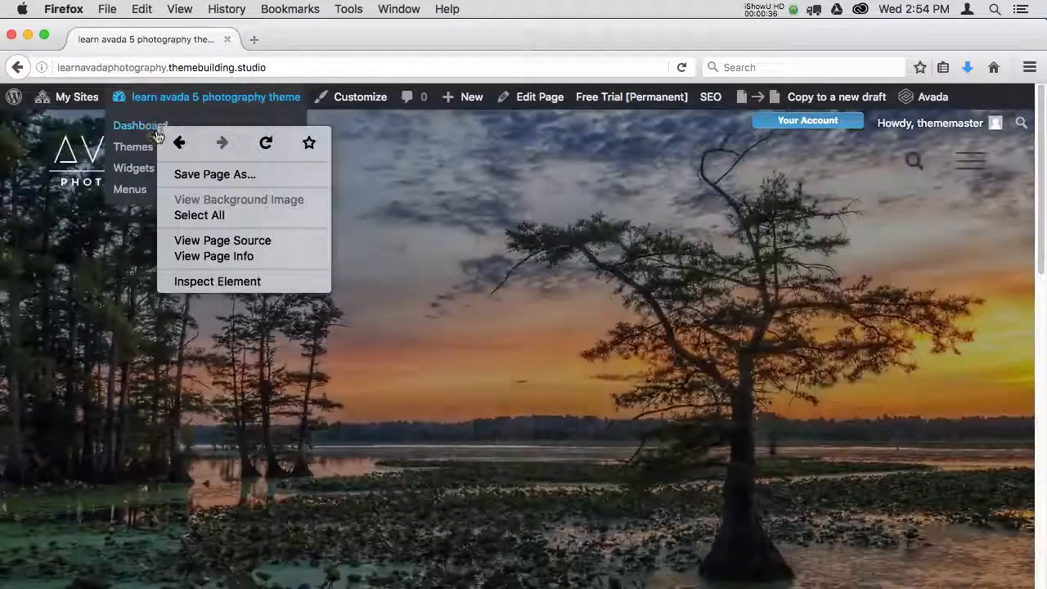
pyautogui.click(387, 172)
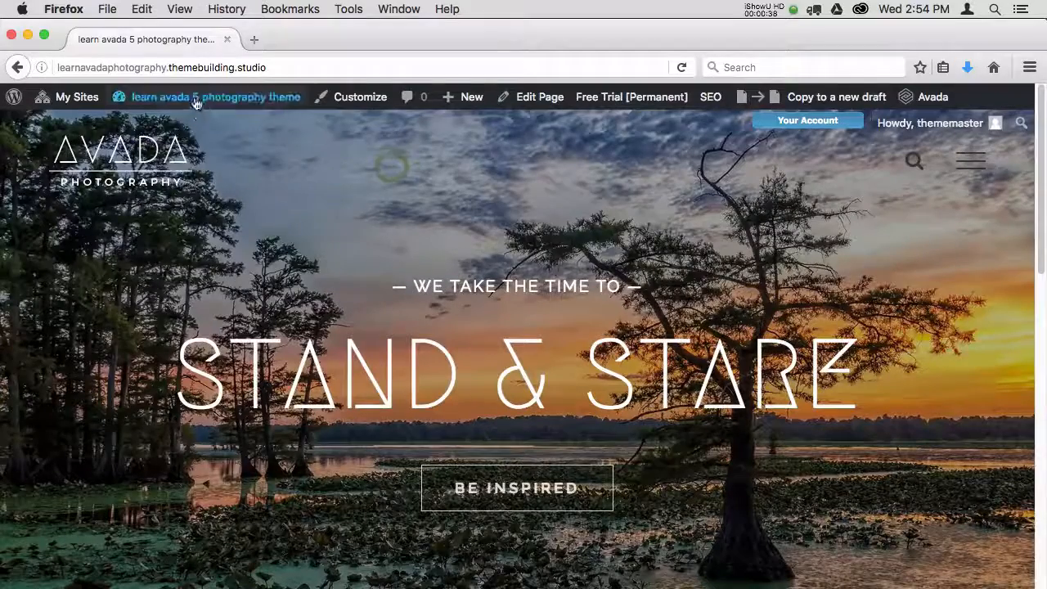
pyautogui.moveTo(188, 100)
pyautogui.rightClick(157, 134)
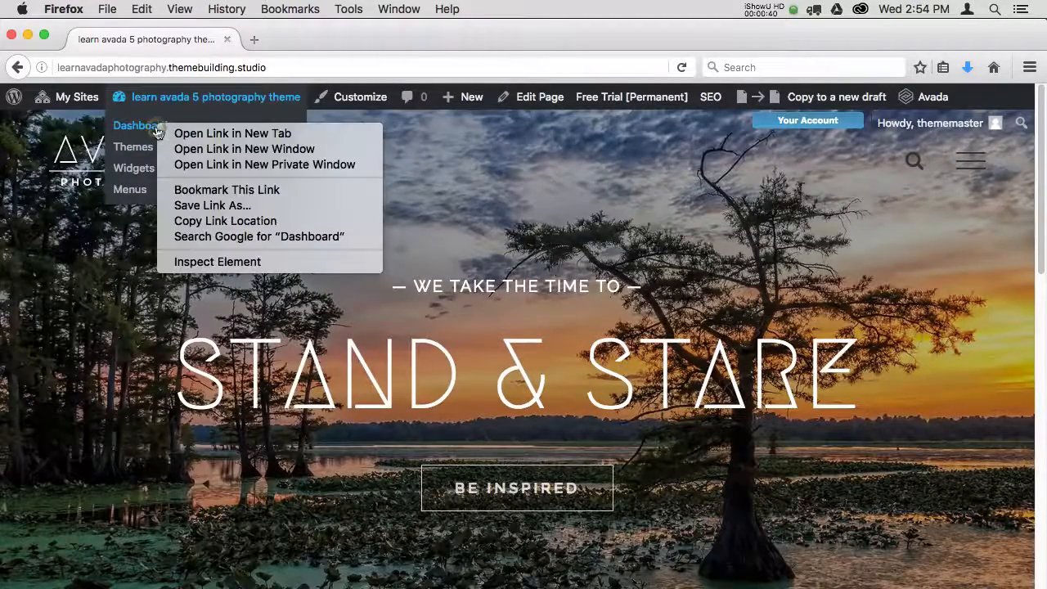
pyautogui.click(245, 134)
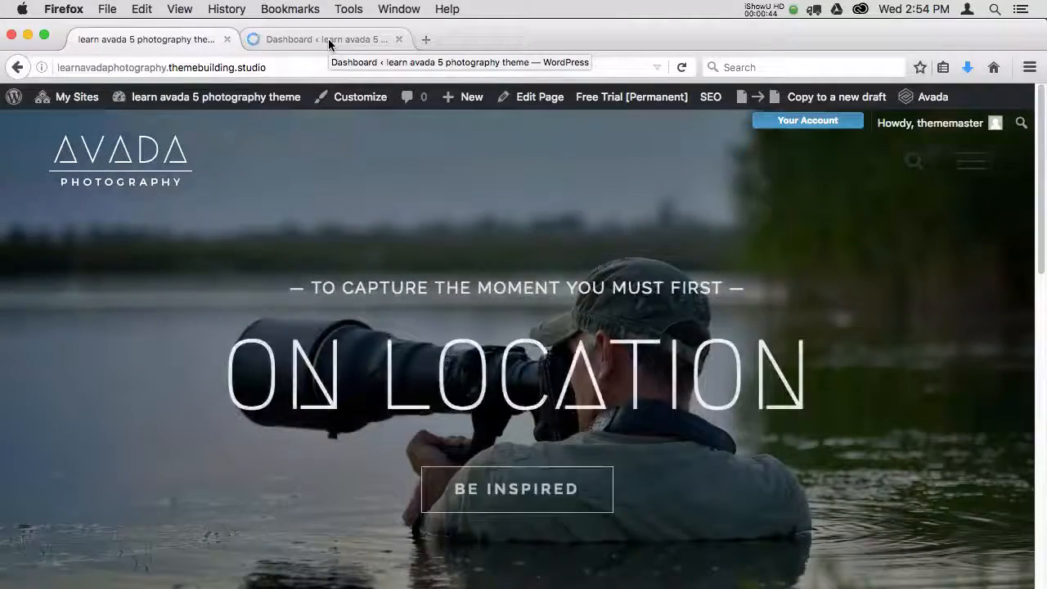
pyautogui.click(331, 41)
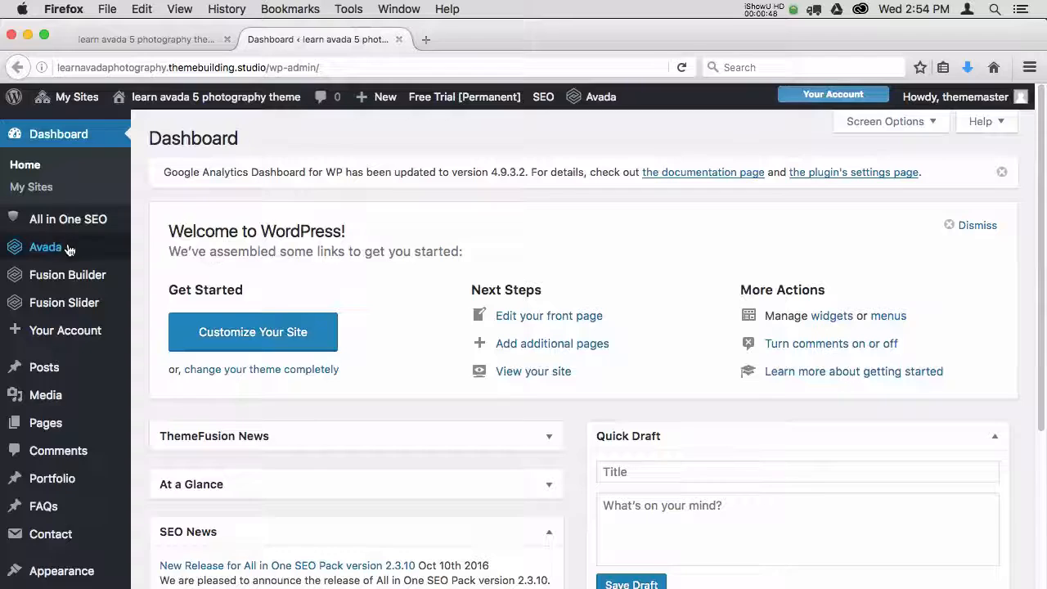
# - Open the Flyout Menu section of Avada's Theme Options and look through its settings
pyautogui.moveTo(69, 249)
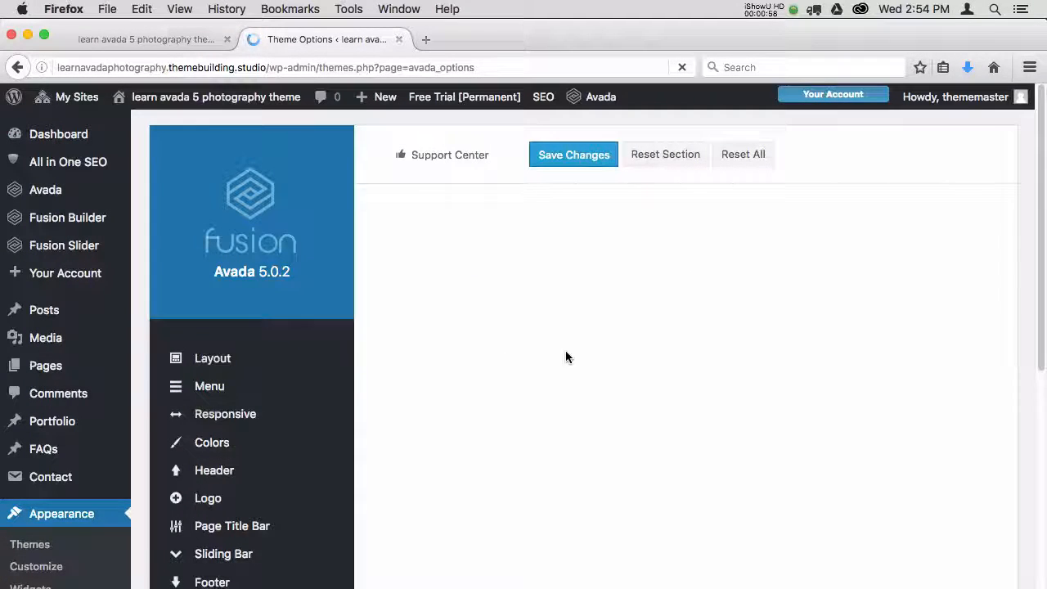
pyautogui.moveTo(264, 403)
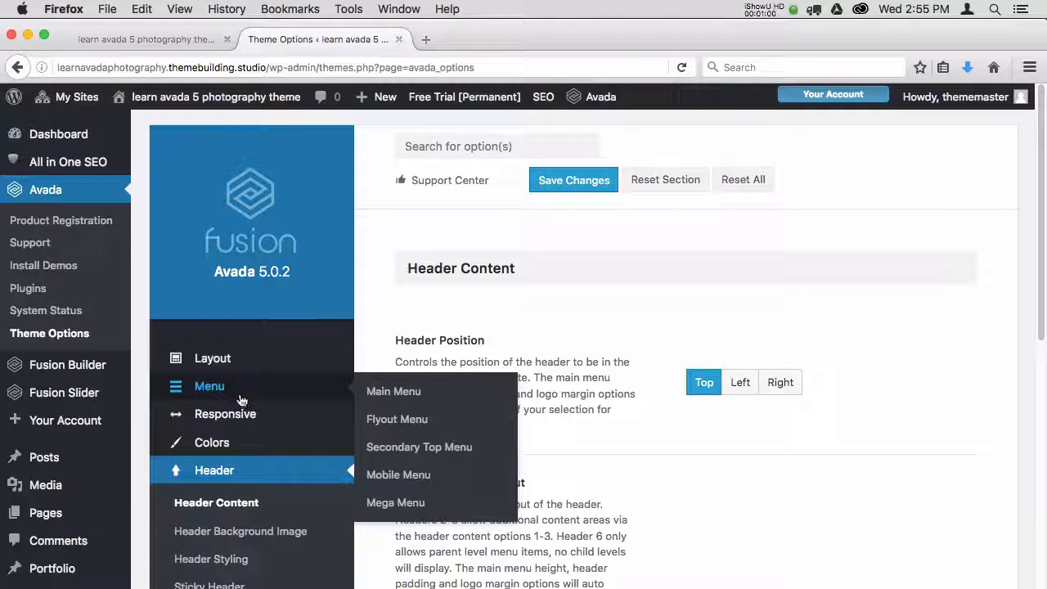
pyautogui.click(399, 420)
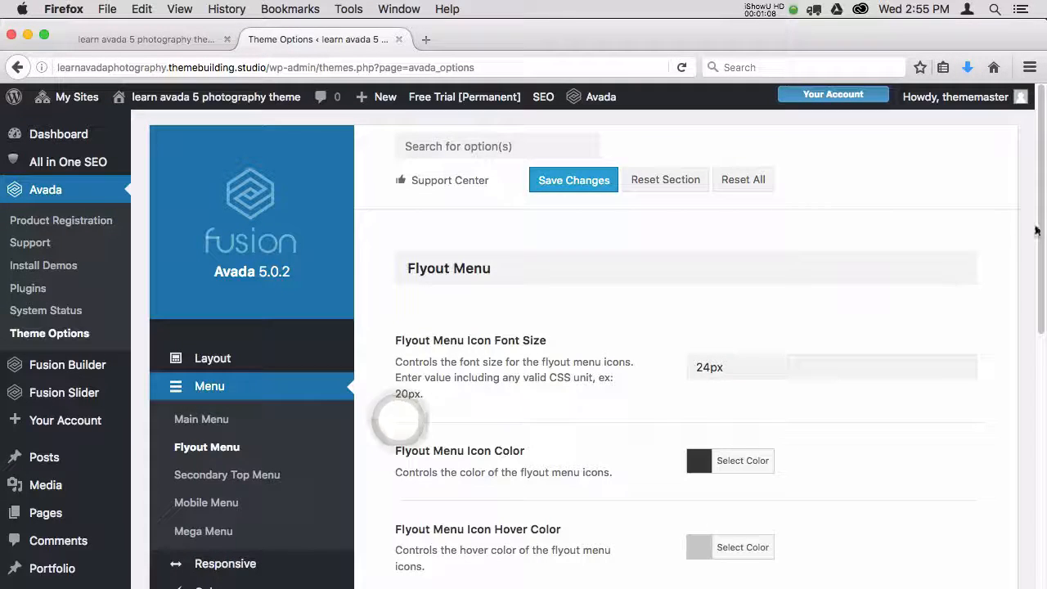
pyautogui.scroll(-10, 1039, 222)
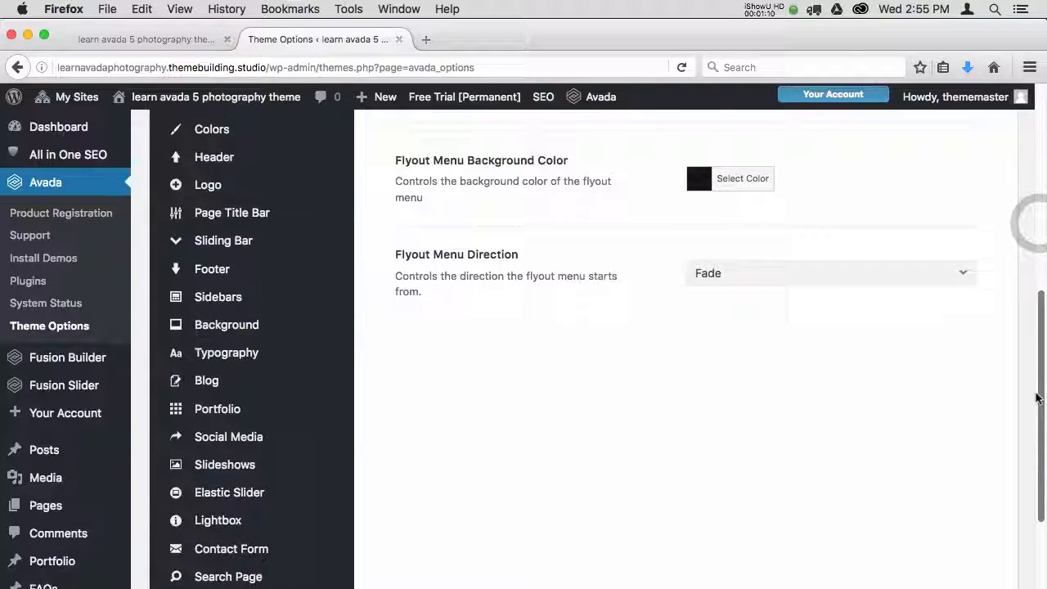
pyautogui.scroll(8, 1036, 245)
pyautogui.scroll(-1, 1033, 284)
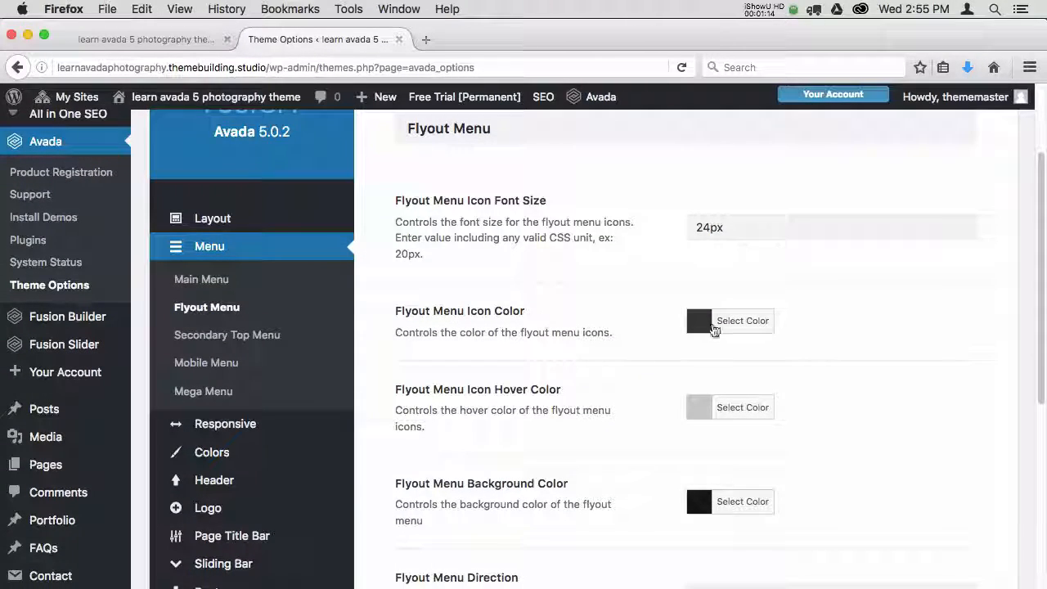
# - Set the Flyout Menu Icon Color to yellow #ffeb3b, save the changes and reload the homepage to check the icons
pyautogui.click(748, 325)
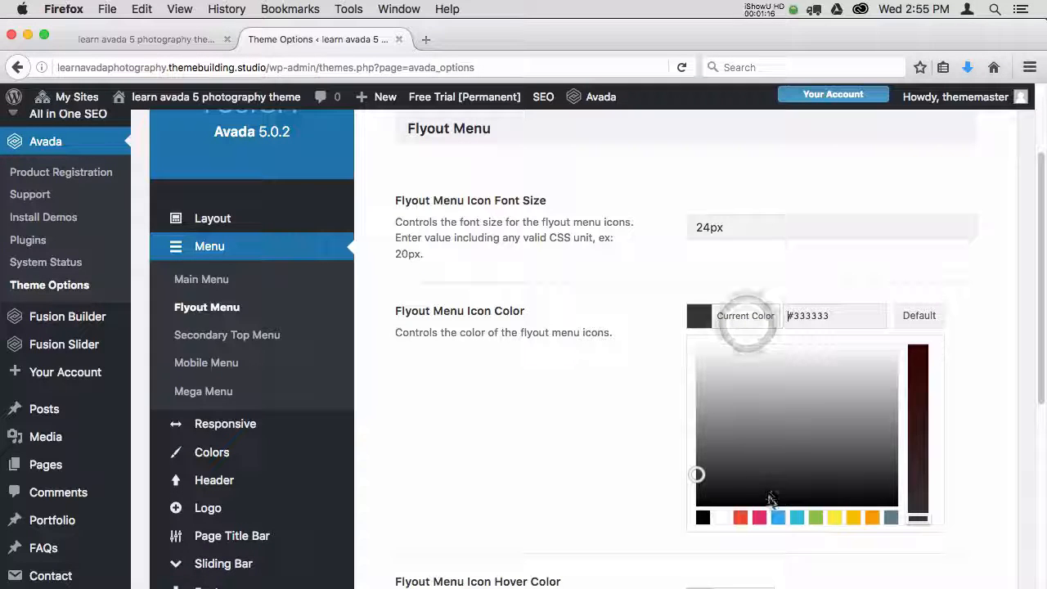
pyautogui.click(836, 518)
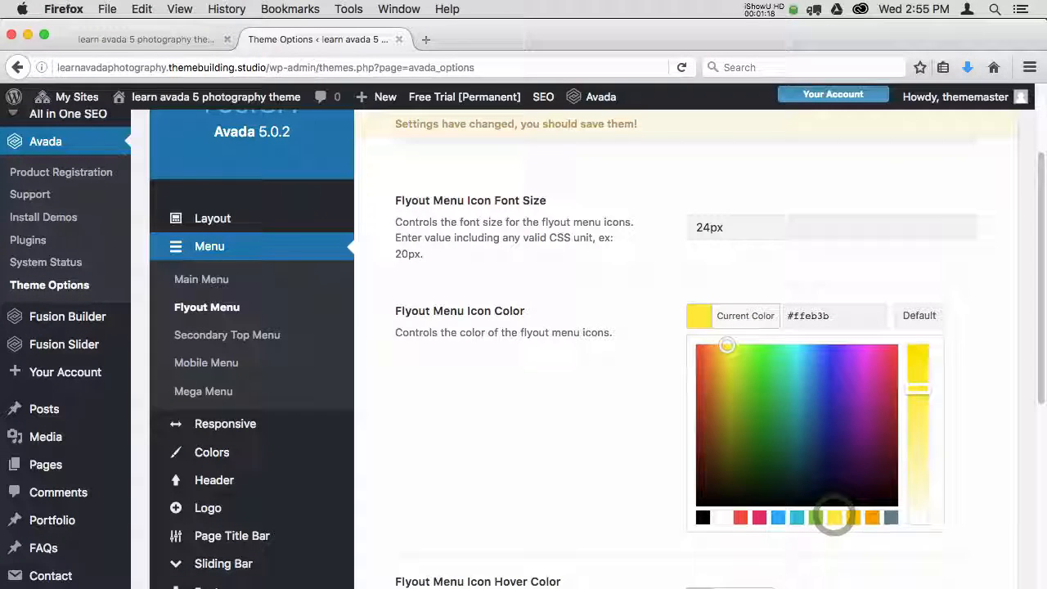
pyautogui.click(260, 136)
pyautogui.click(175, 39)
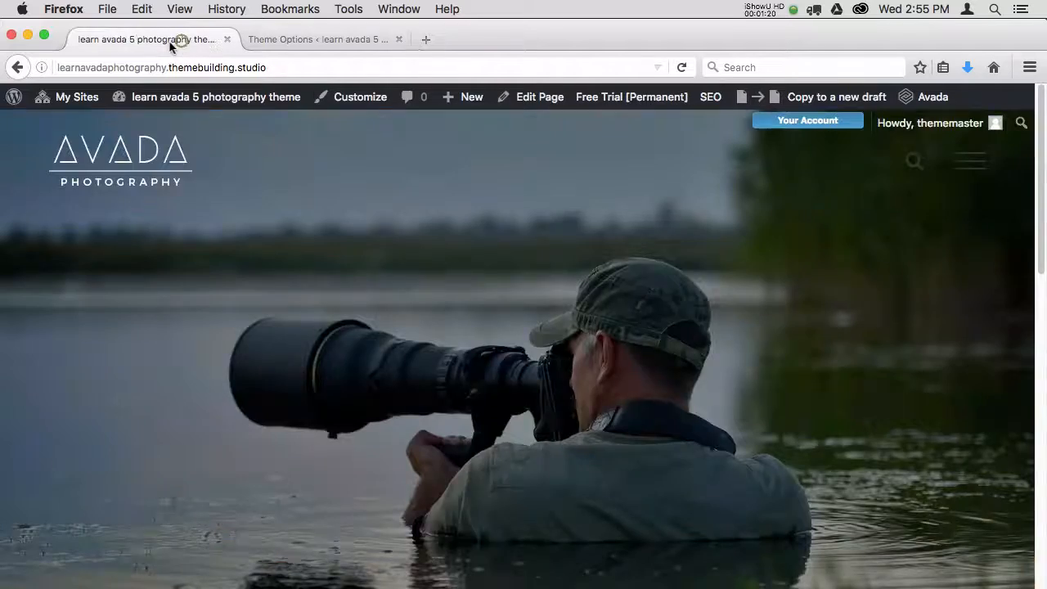
pyautogui.click(436, 66)
pyautogui.press('Return')
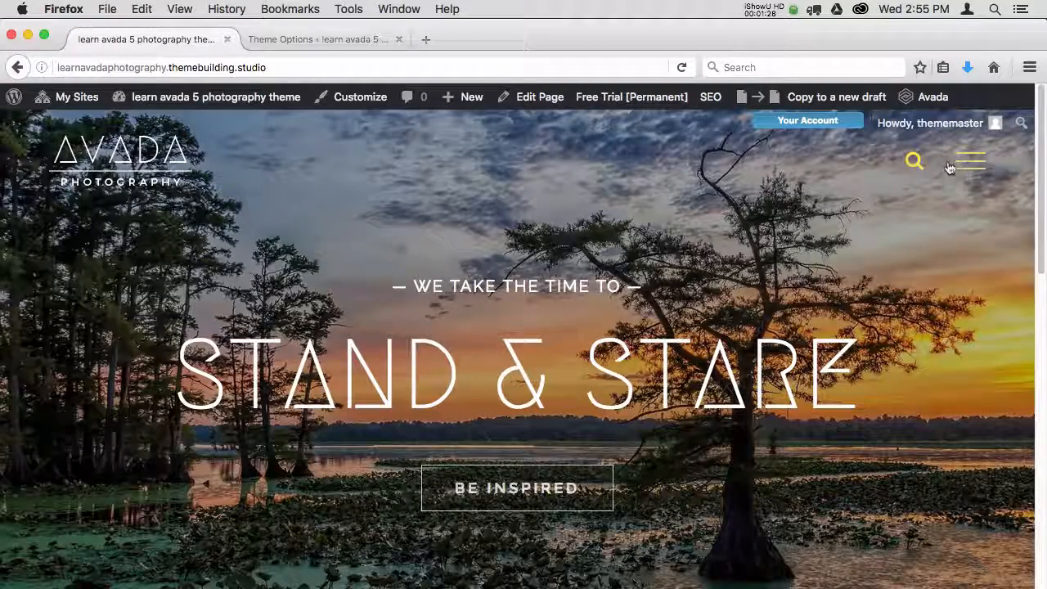
# - Reset the Flyout Menu Icon Color to its default #333333 in Theme Options and save the changes
pyautogui.click(336, 43)
pyautogui.click(744, 321)
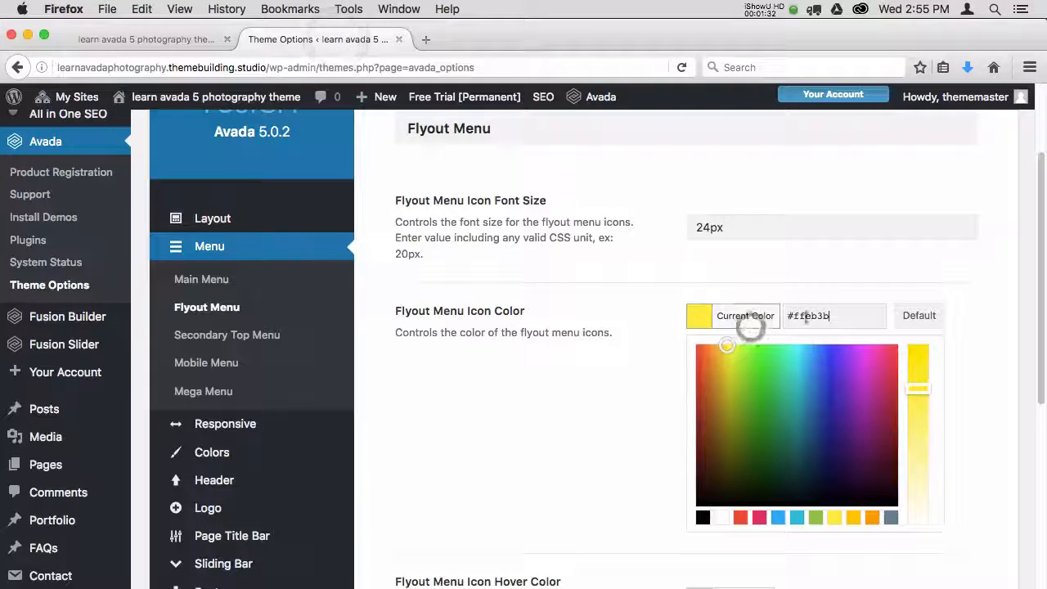
pyautogui.click(920, 316)
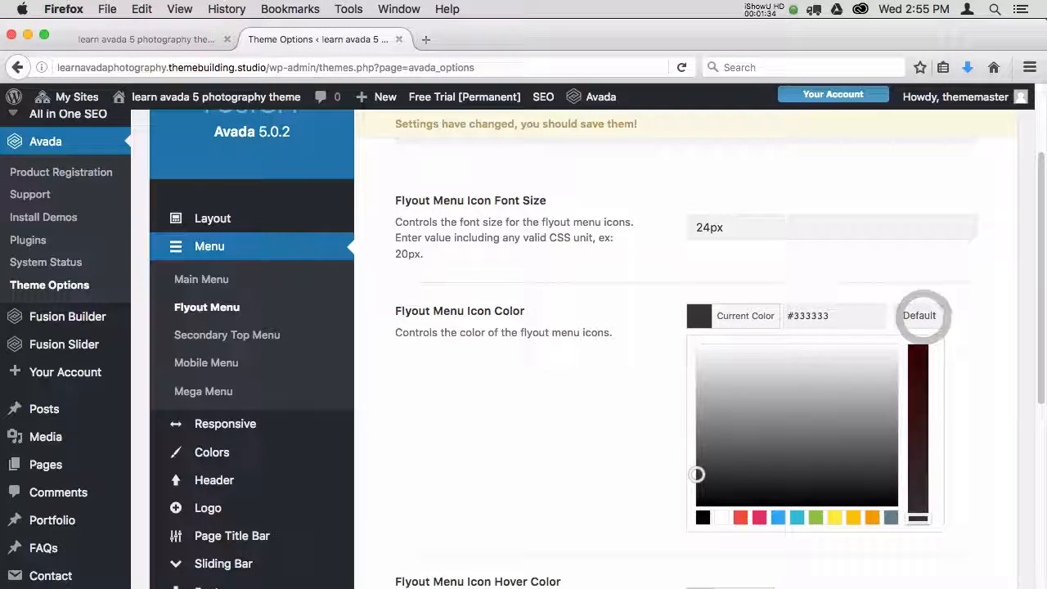
pyautogui.click(842, 536)
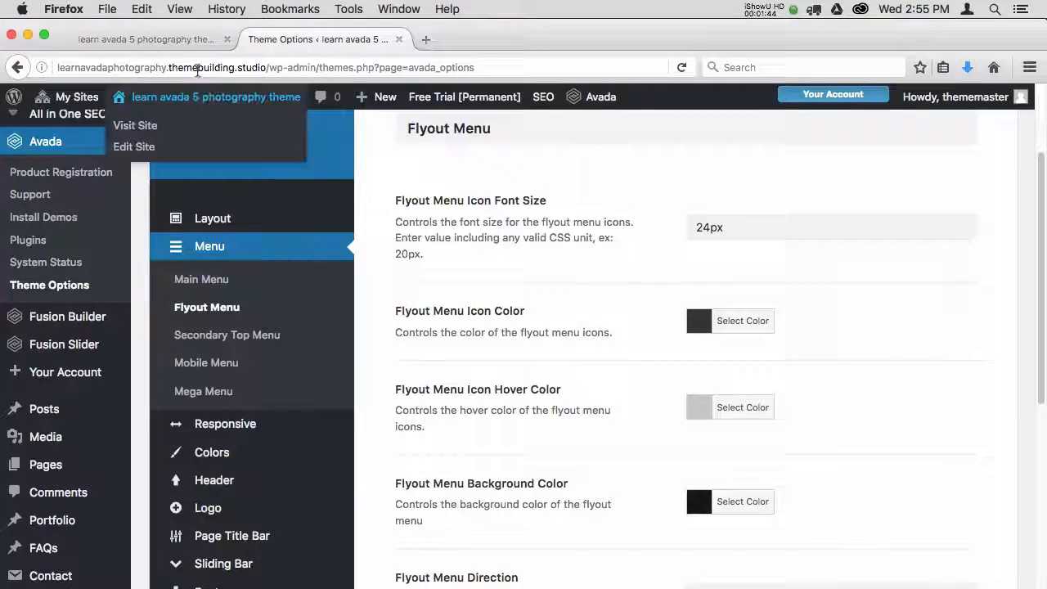
pyautogui.click(188, 40)
pyautogui.moveTo(211, 107)
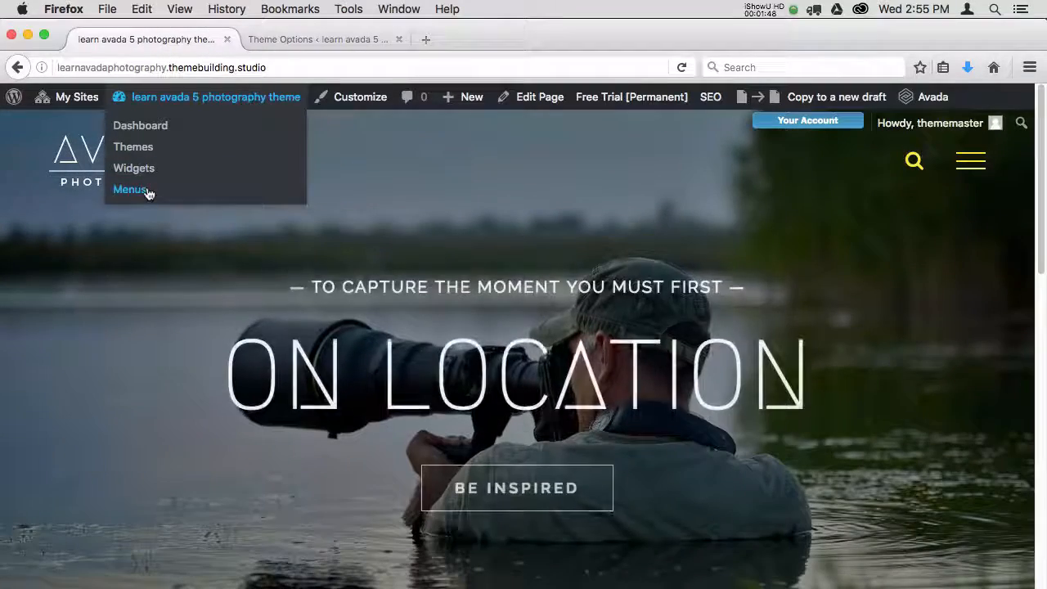
pyautogui.click(283, 41)
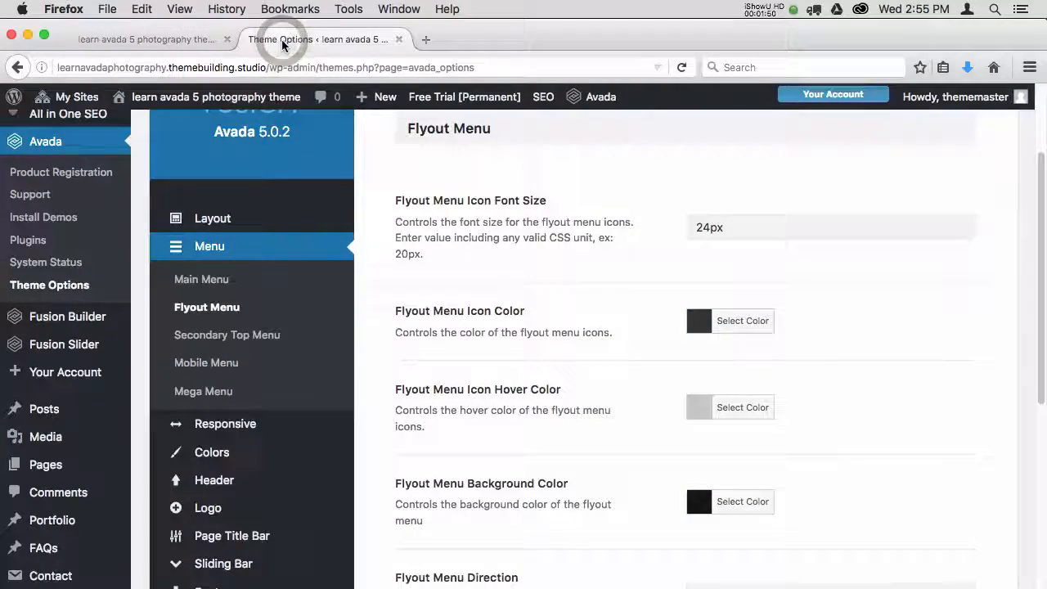
# - Open the Header Content settings in Theme Options and examine the currently selected header layout
pyautogui.moveTo(222, 491)
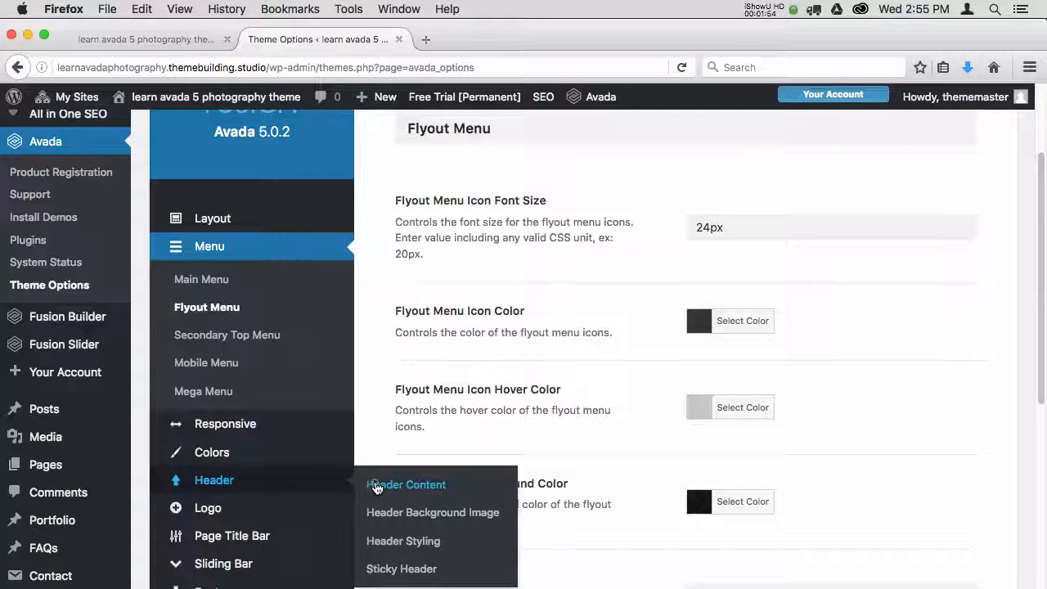
pyautogui.click(374, 484)
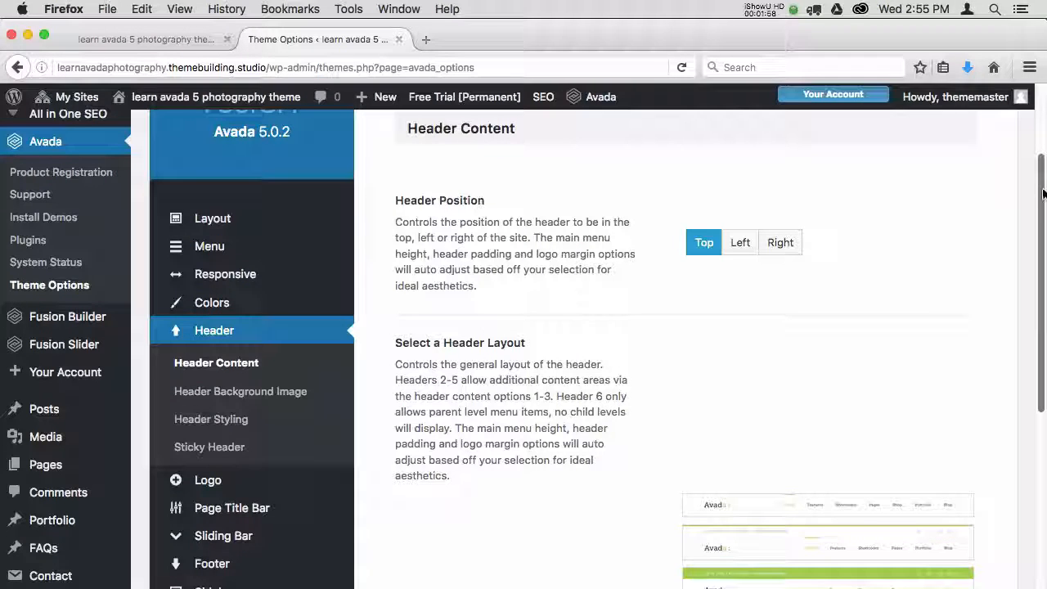
pyautogui.moveTo(1040, 194); pyautogui.dragTo(1043, 338)
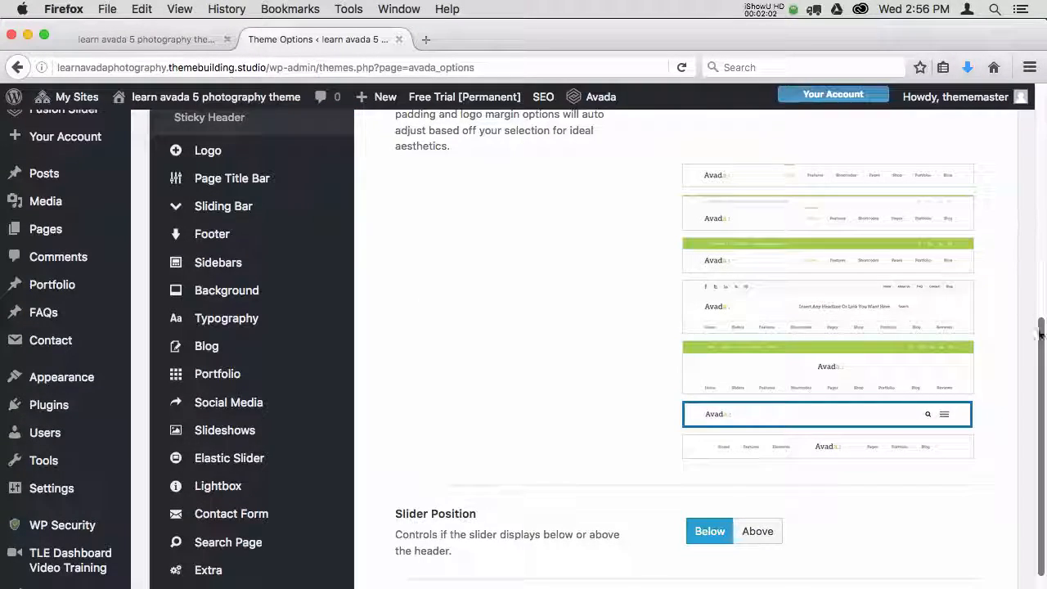
pyautogui.moveTo(935, 390)
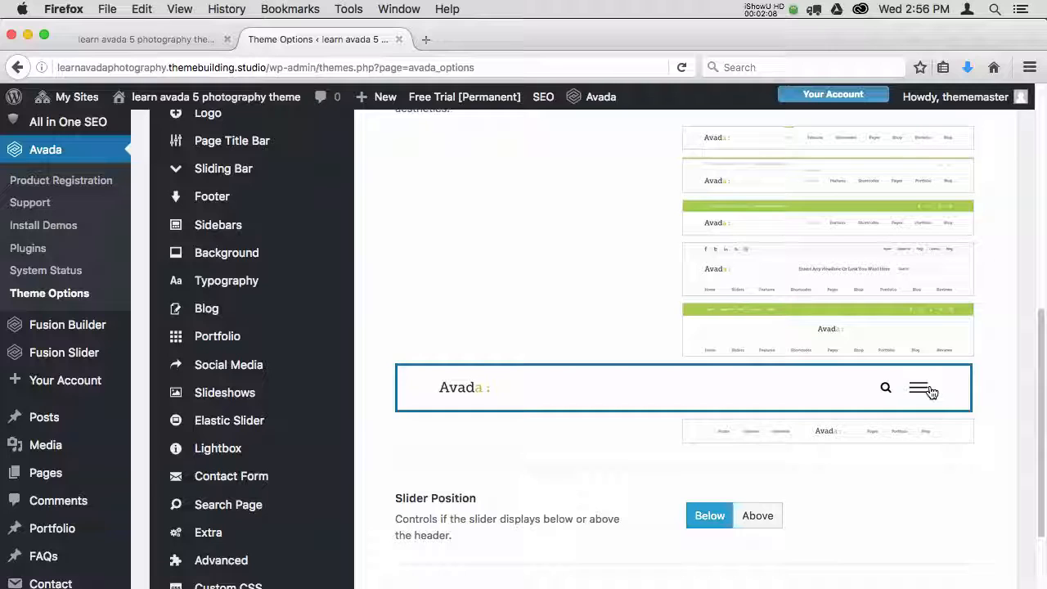
# - Select the second header layout in the list, save the changes and reload the homepage to preview it
pyautogui.moveTo(1042, 382); pyautogui.dragTo(1041, 358)
pyautogui.moveTo(910, 263)
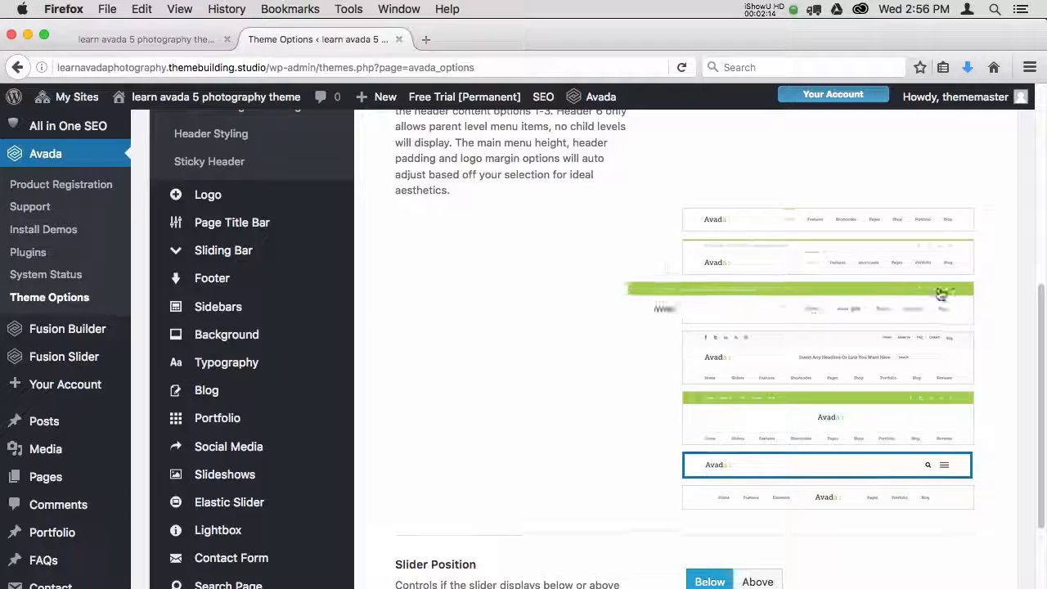
pyautogui.click(908, 262)
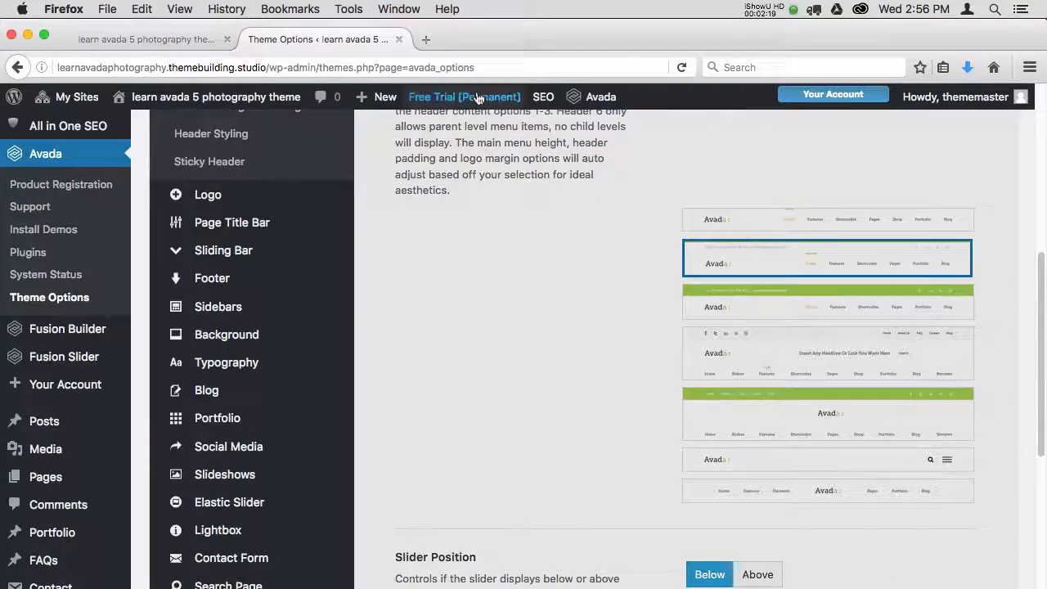
pyautogui.click(181, 40)
pyautogui.click(315, 67)
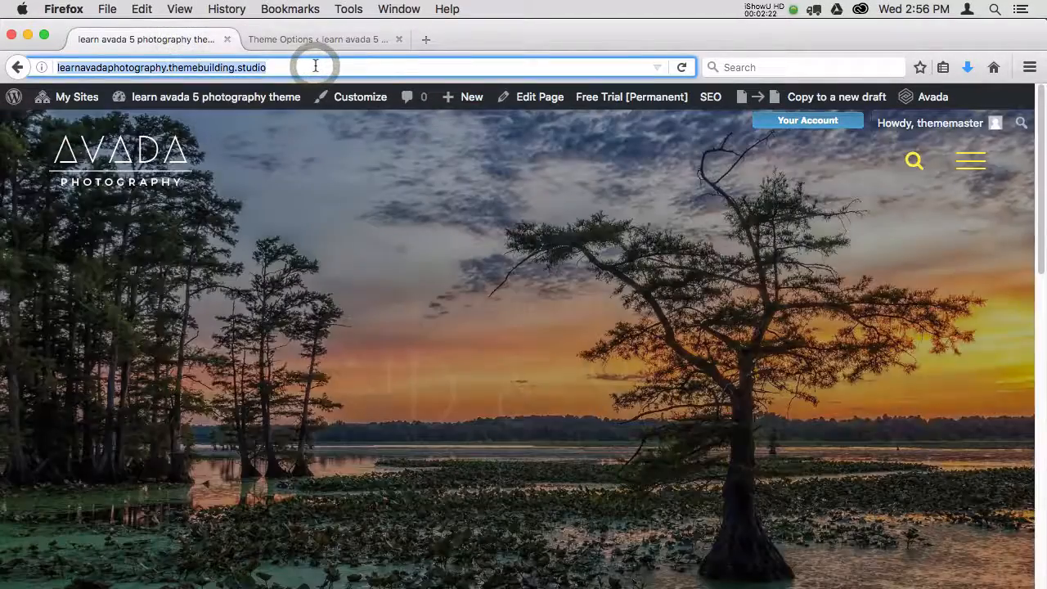
pyautogui.press('Return')
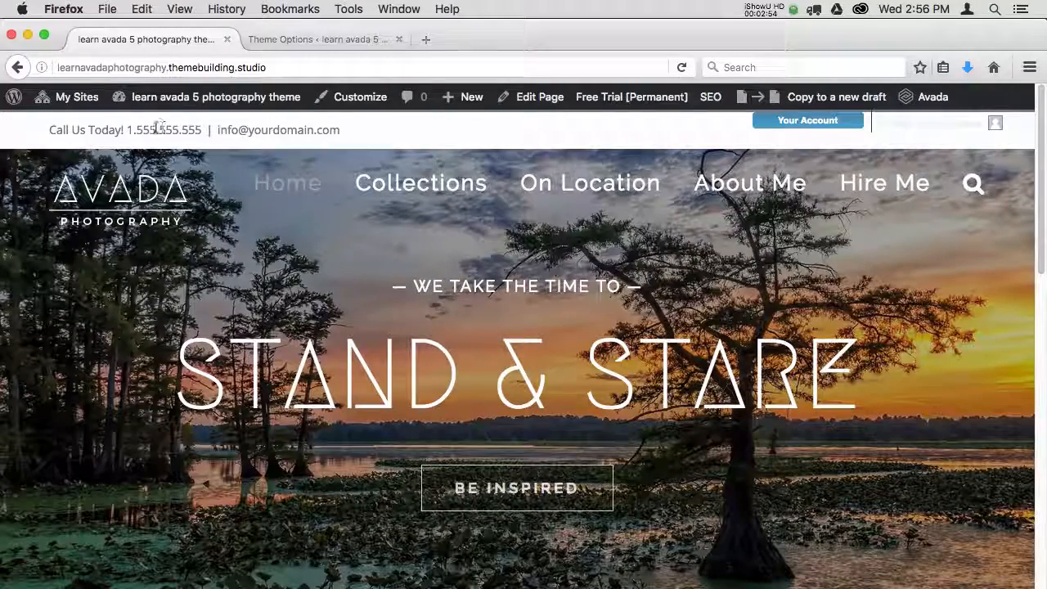
# - Switch to the fourth header layout, with headline and search, save the changes and reload the homepage to preview it
pyautogui.click(308, 41)
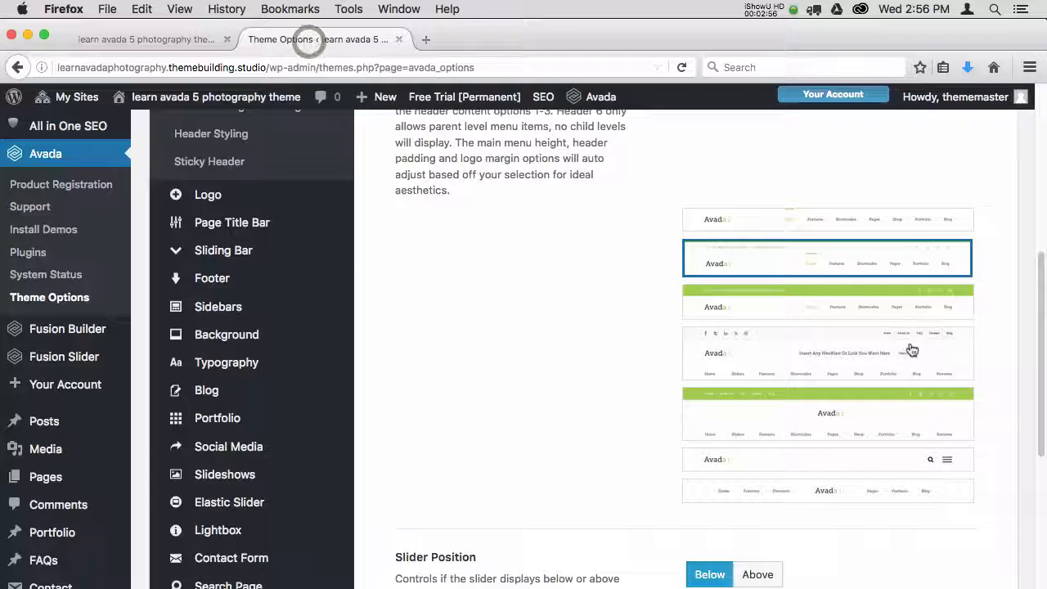
pyautogui.moveTo(900, 358)
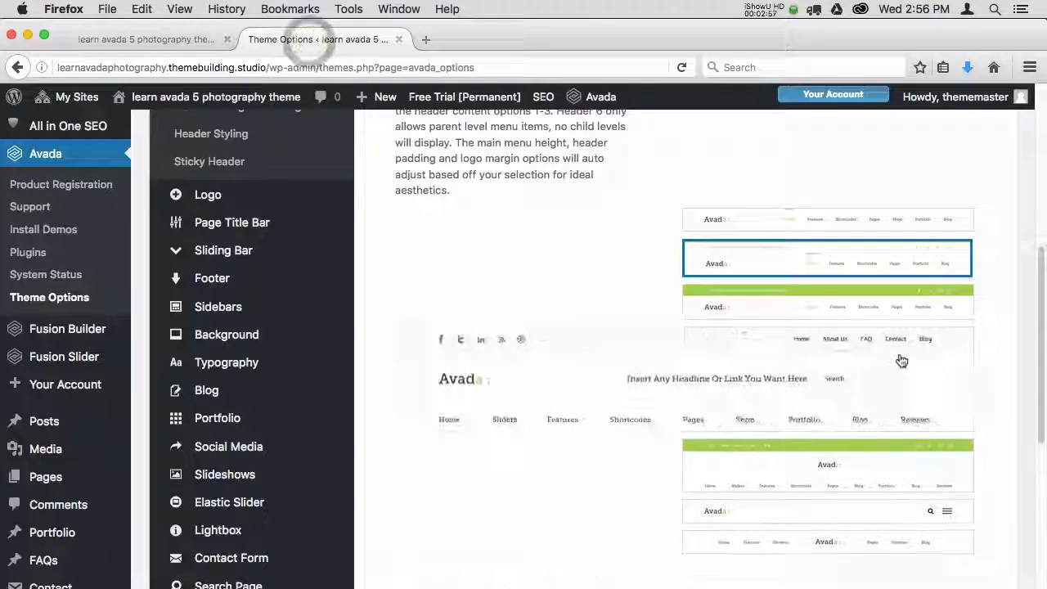
pyautogui.click(859, 386)
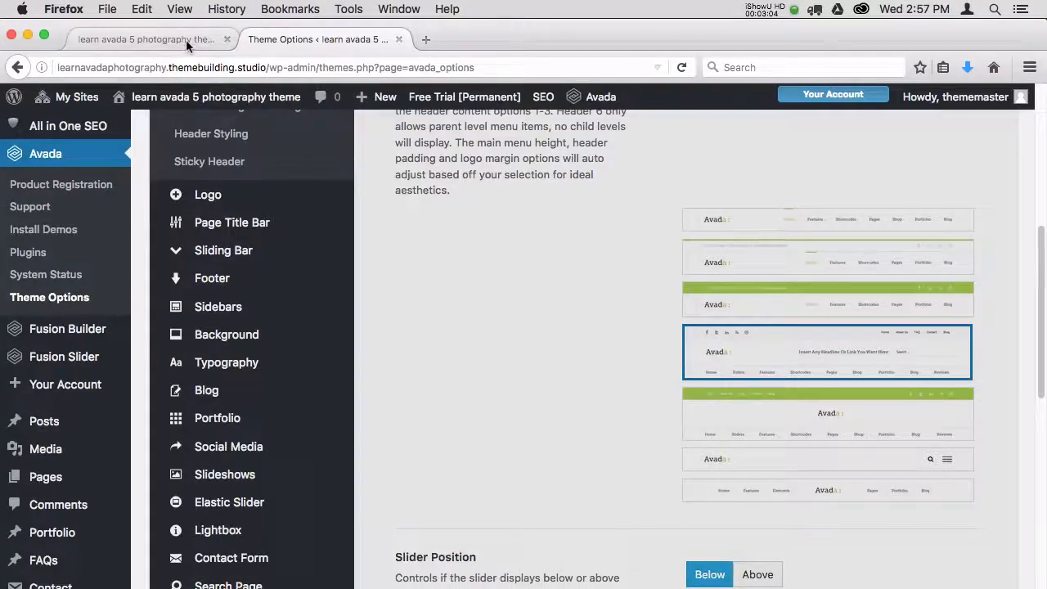
pyautogui.click(186, 39)
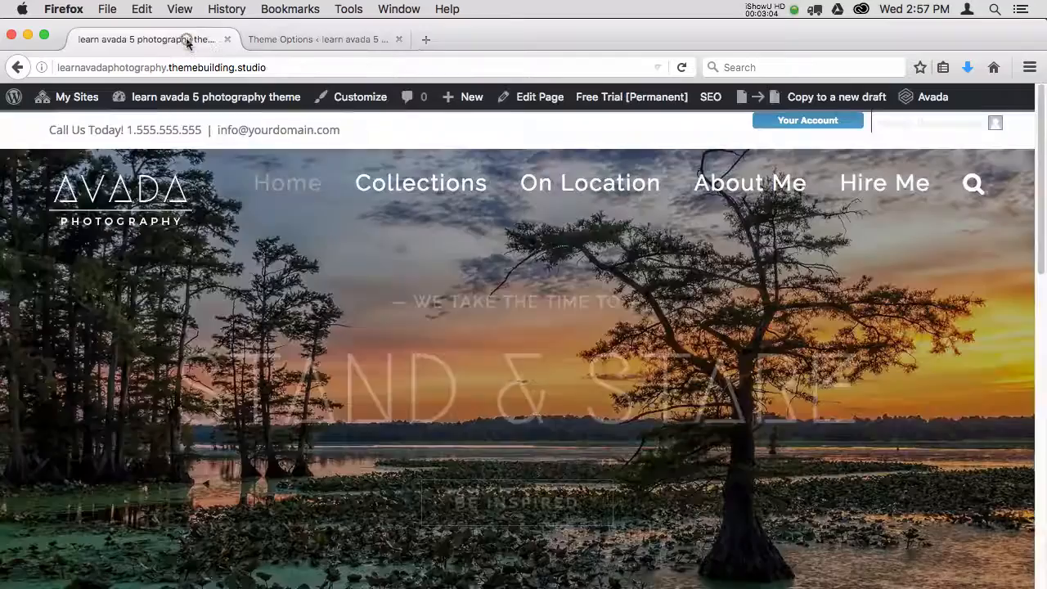
pyautogui.click(680, 68)
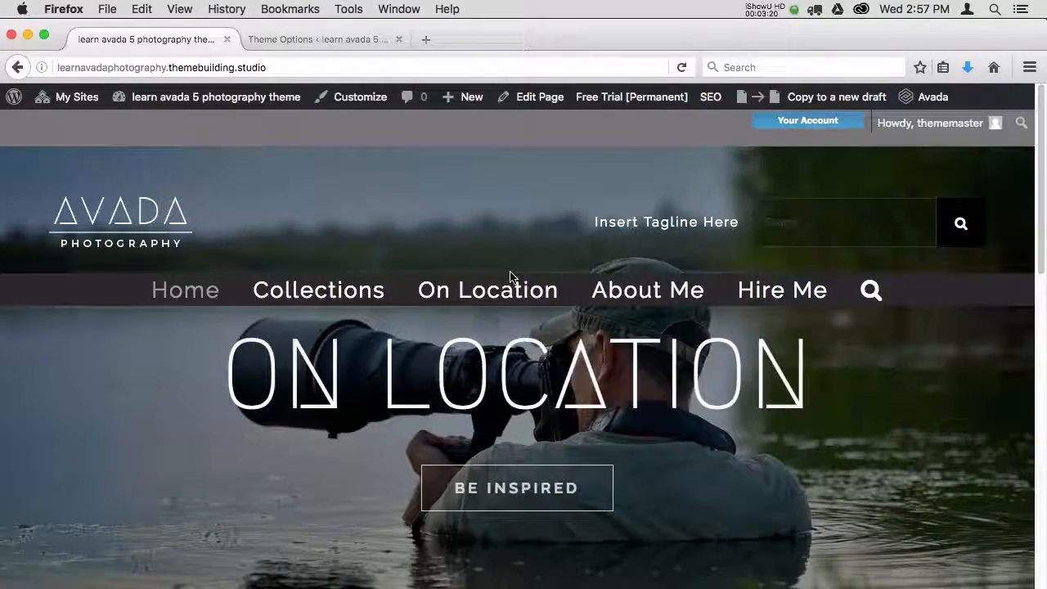
# - Select the sixth header layout, with only search and hamburger icons, save the changes and reload the homepage
pyautogui.click(296, 40)
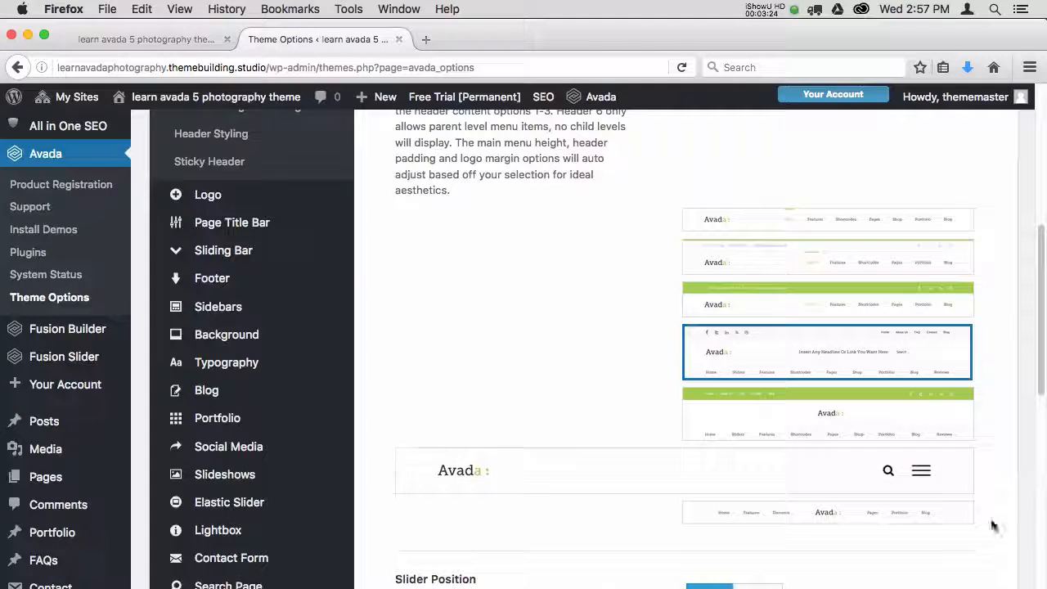
pyautogui.click(857, 469)
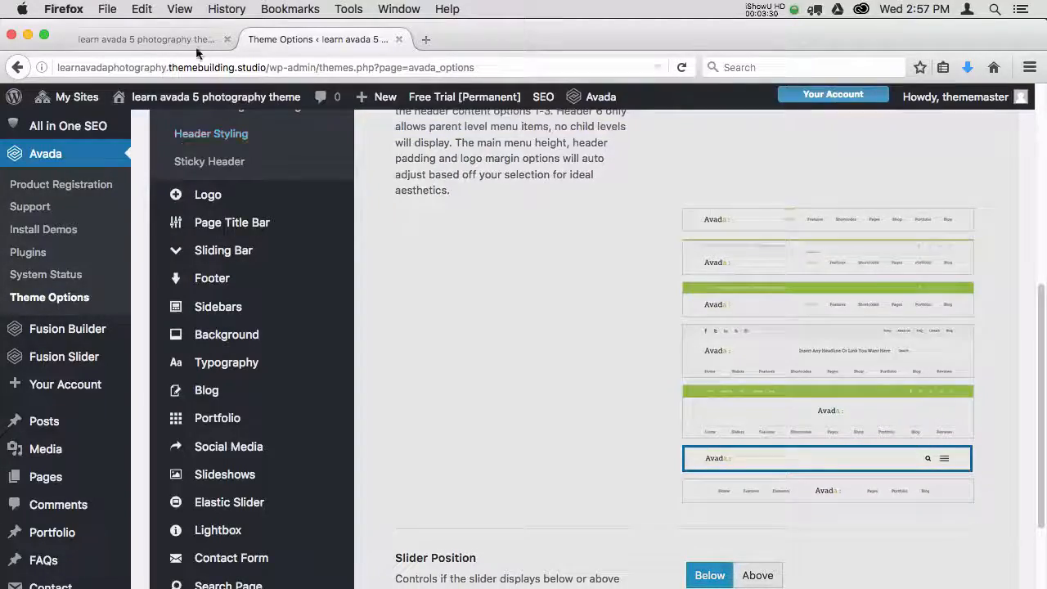
pyautogui.click(196, 42)
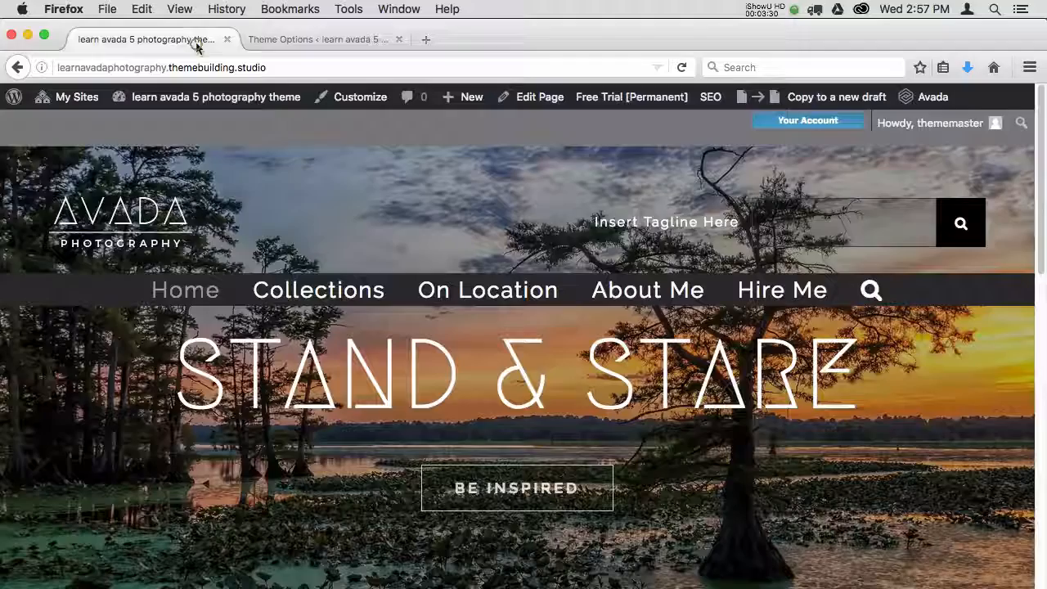
pyautogui.click(334, 67)
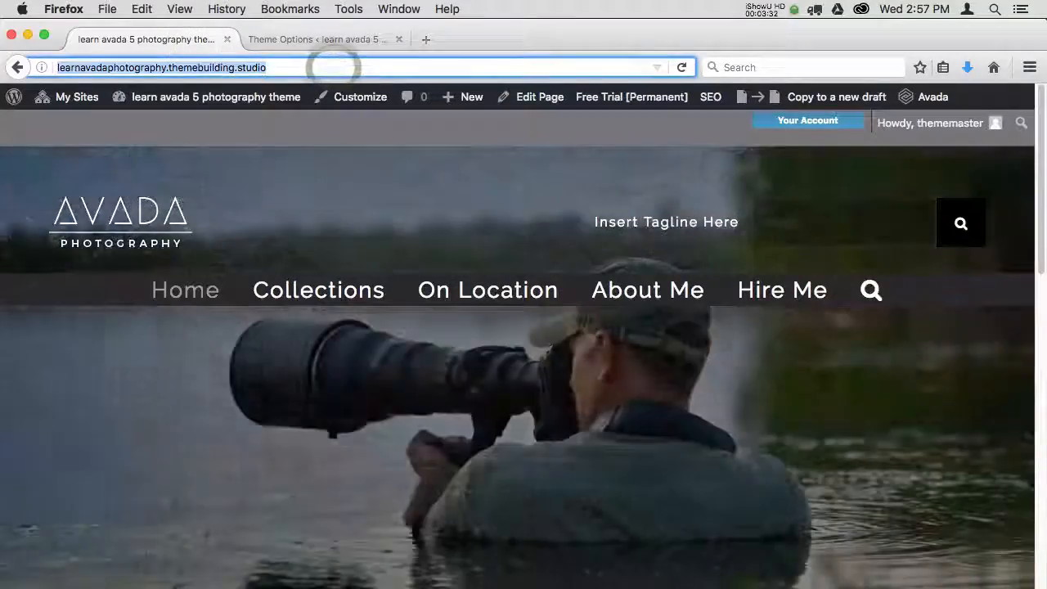
pyautogui.press('Return')
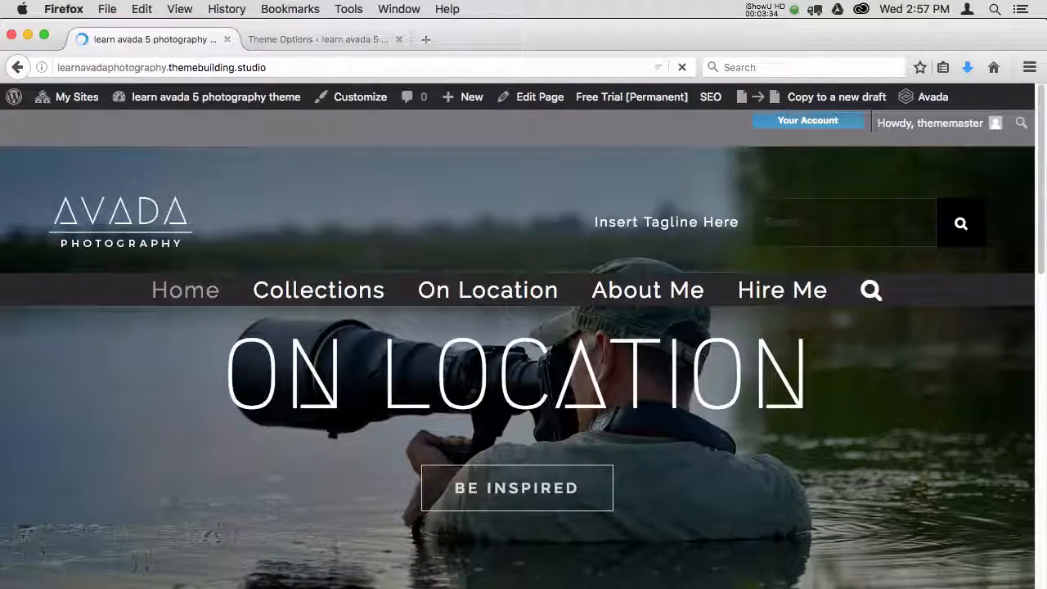